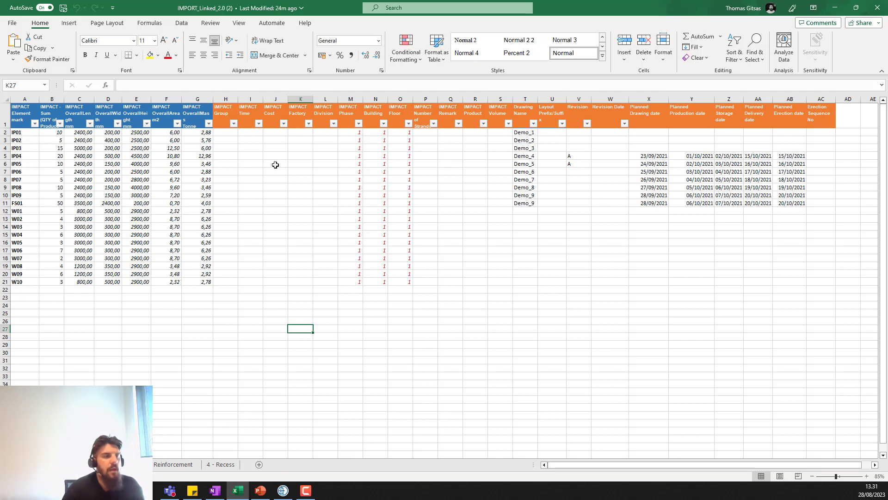
Step: Review the mandatory blue columns for element IP01 and the optional orange columns across to Revision
click(26, 133)
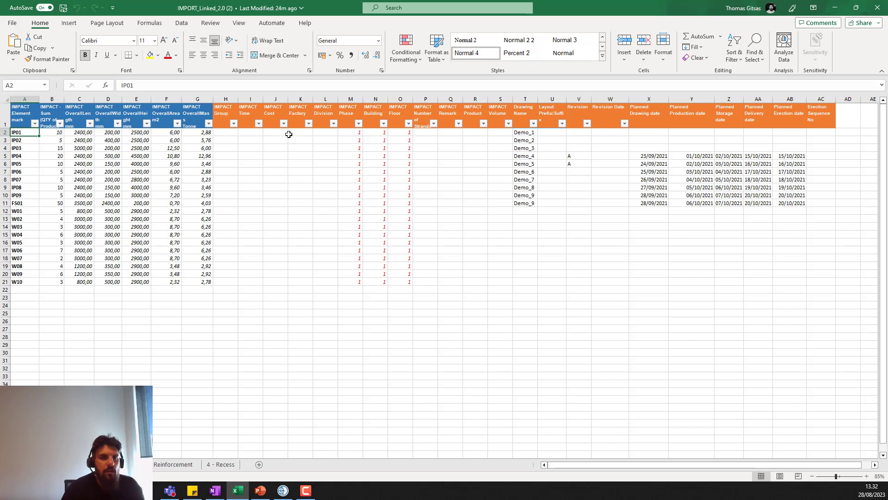
click(54, 134)
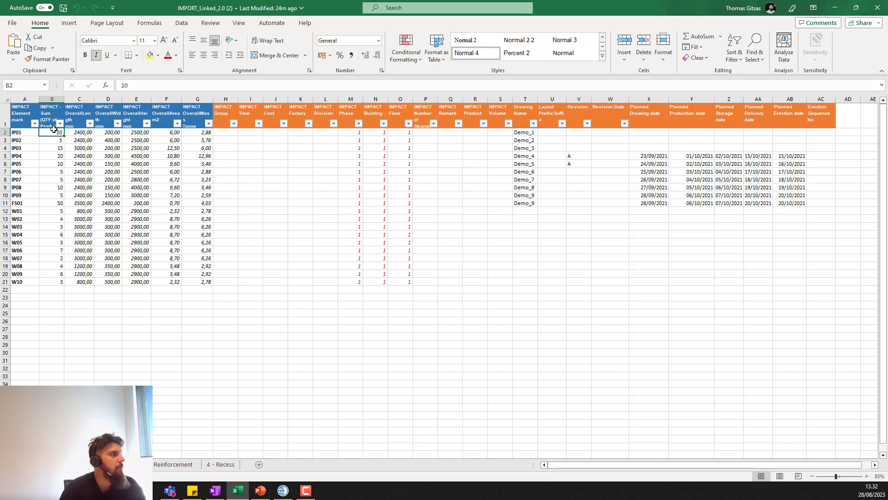
drag(20, 132, 205, 136)
click(177, 133)
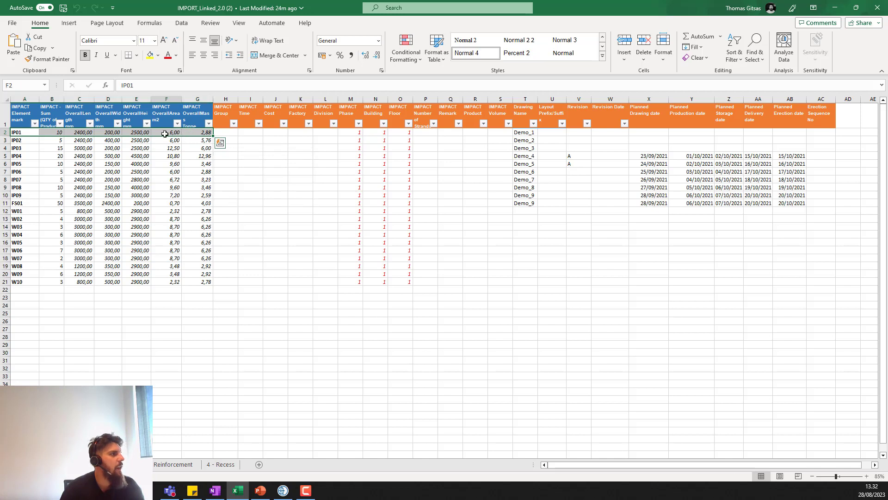
drag(28, 133, 587, 131)
click(206, 139)
click(576, 164)
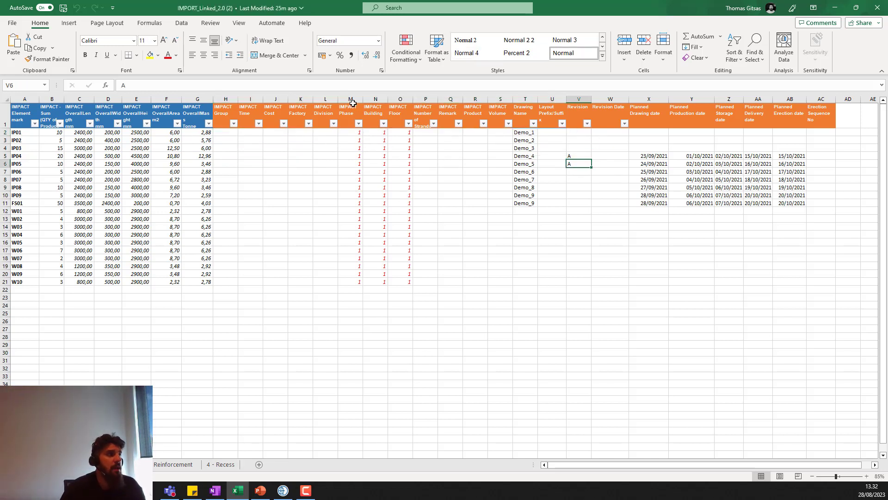
Step: Review the optional Phase, Building and Floor columns and the drawing names listed for the elements
click(350, 135)
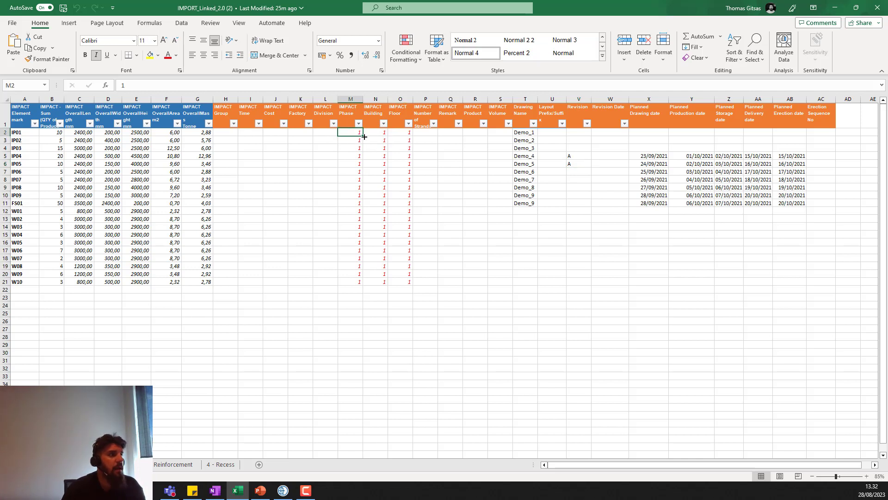
click(385, 140)
click(402, 141)
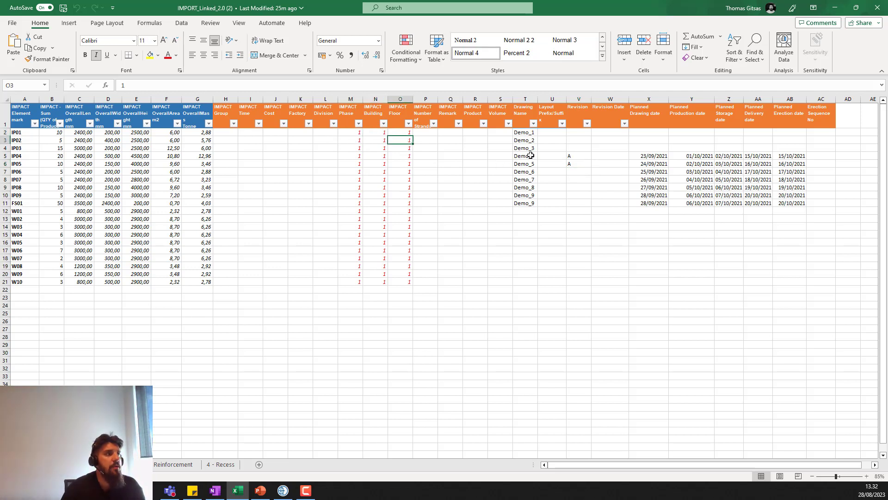
drag(529, 136, 535, 204)
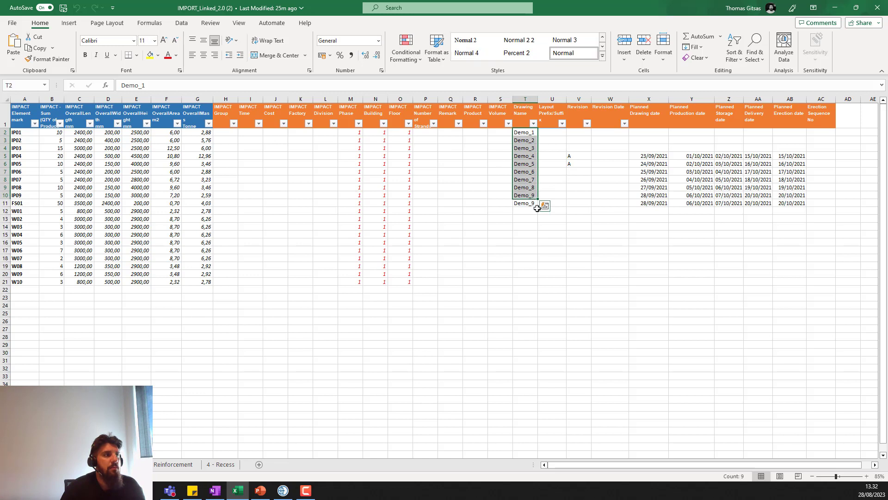
click(535, 212)
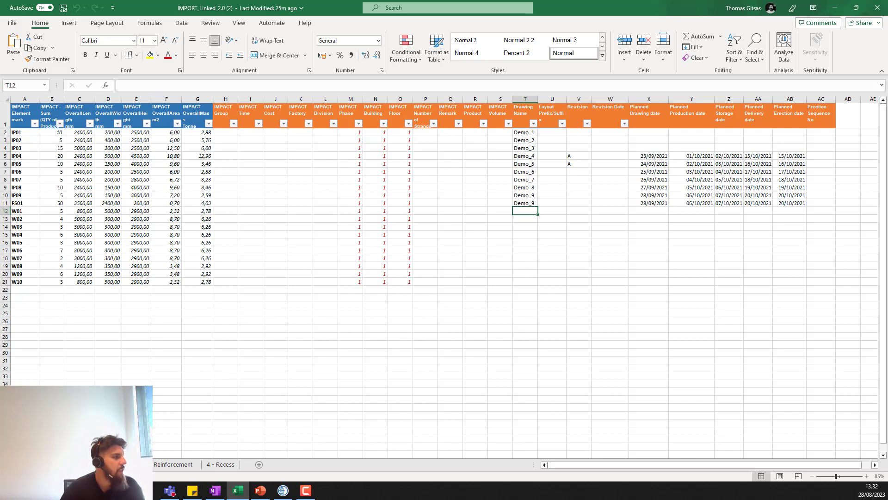
Step: Review the Reinforcement and 4 - Recess sheets, including the IP01 recess row, and return to the element list sheet
click(177, 466)
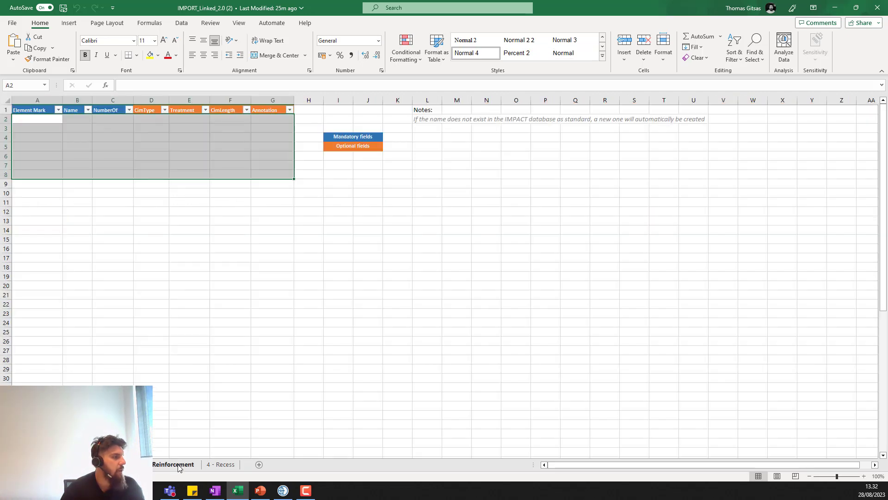
click(220, 465)
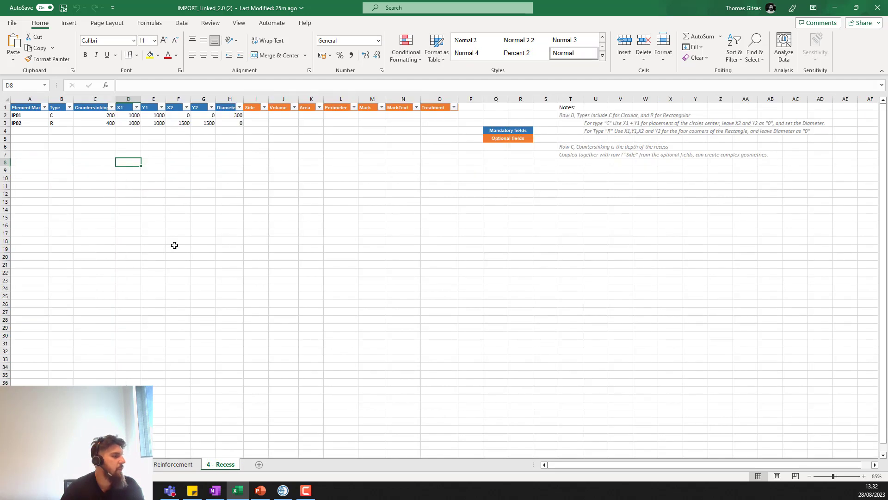
click(40, 116)
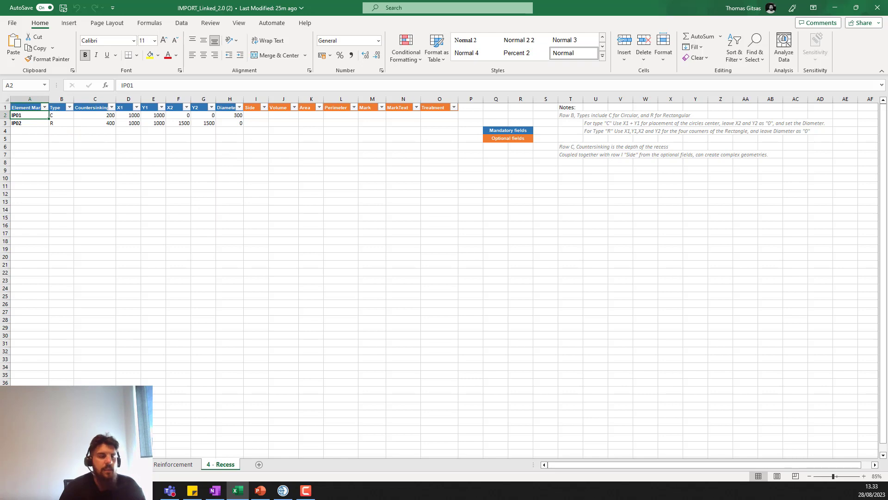
key(ctrl+Page_Up)
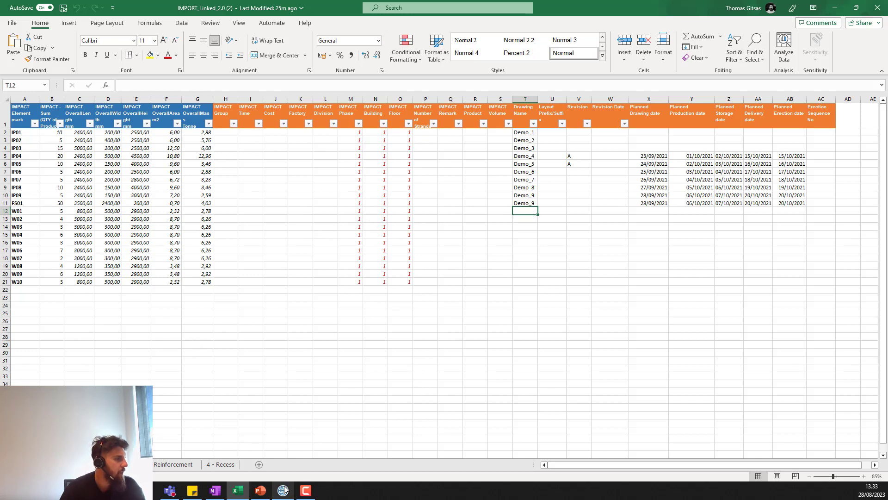
Step: Close the workbook, switch to IMPACT Project Manager and expand Building 1 in the project structure of TOTW_112
click(879, 8)
click(260, 490)
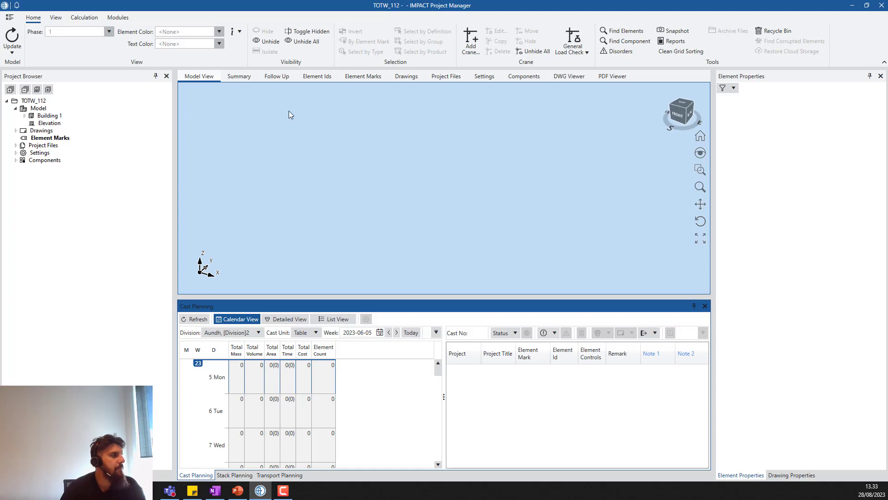
click(49, 139)
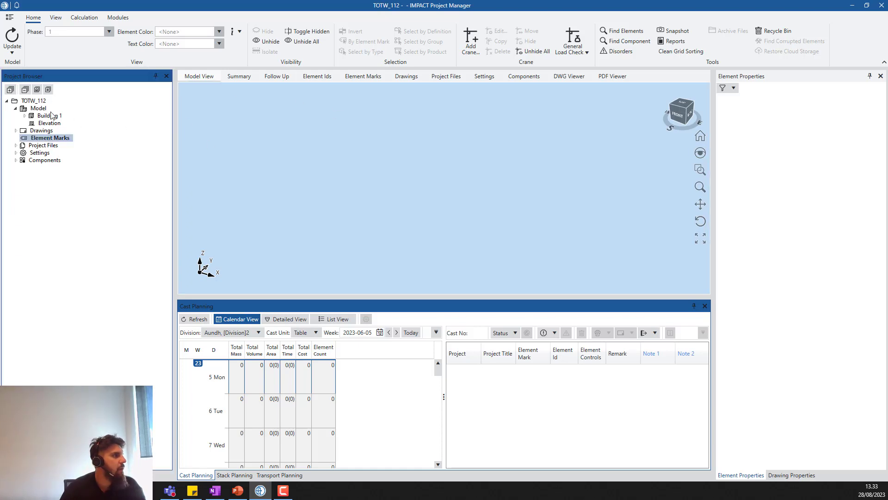
click(25, 115)
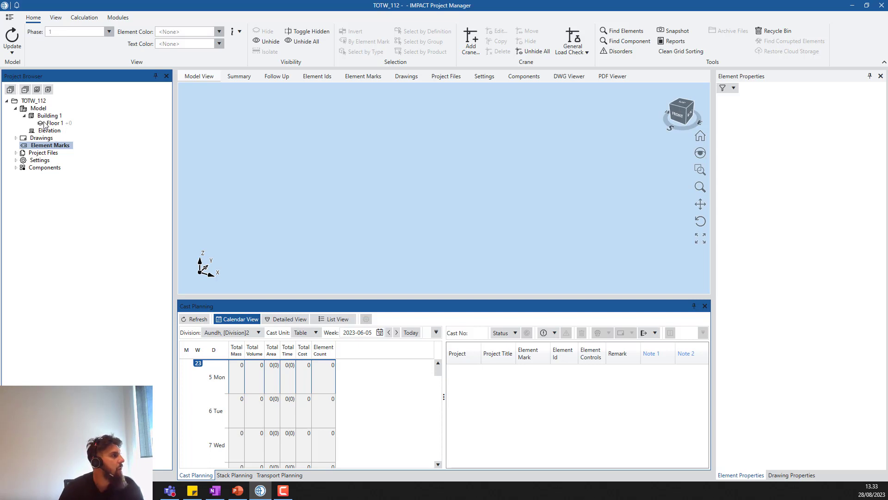
Step: Start a linked element mark import and choose IMPORT_Linked_2.0 (2) as its source file
right_click(41, 147)
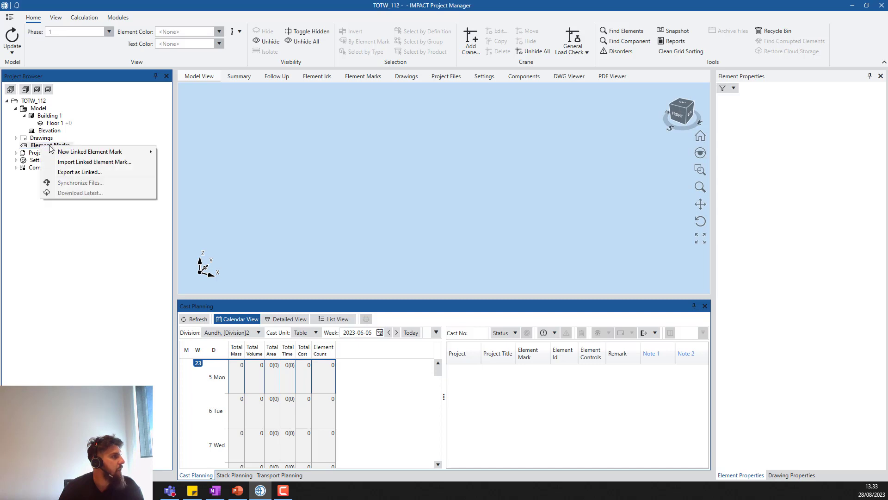
click(67, 163)
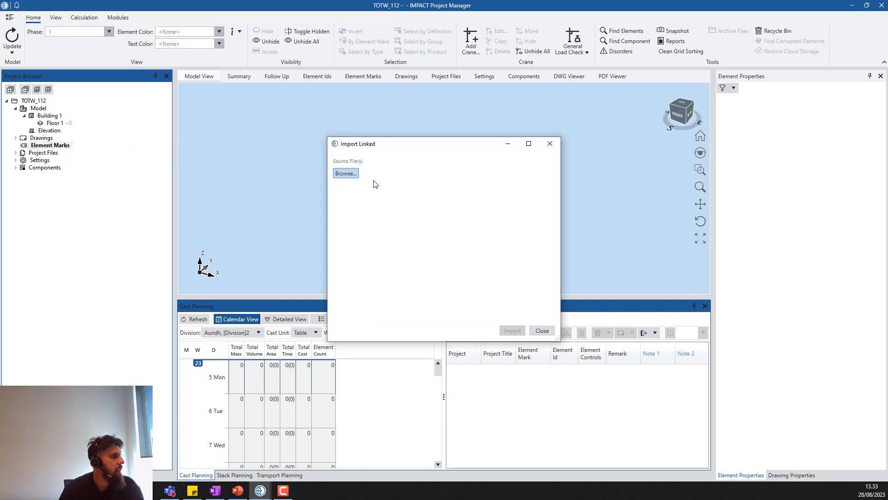
click(346, 174)
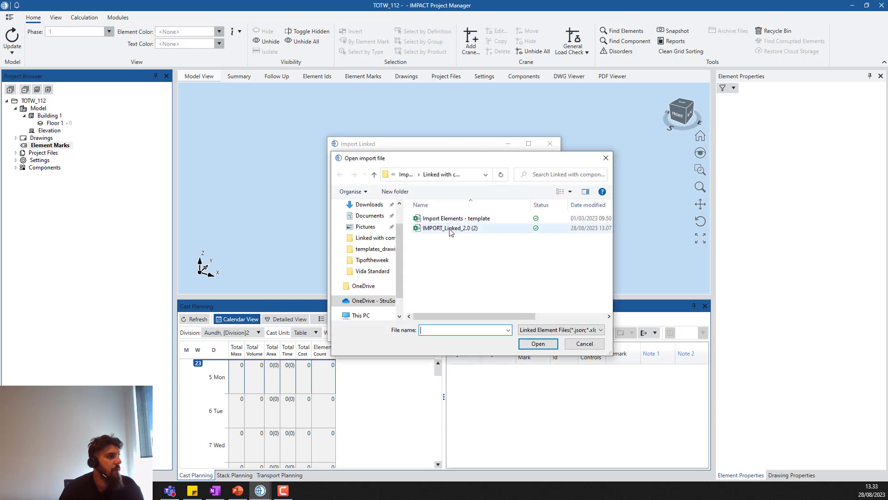
click(450, 232)
click(538, 344)
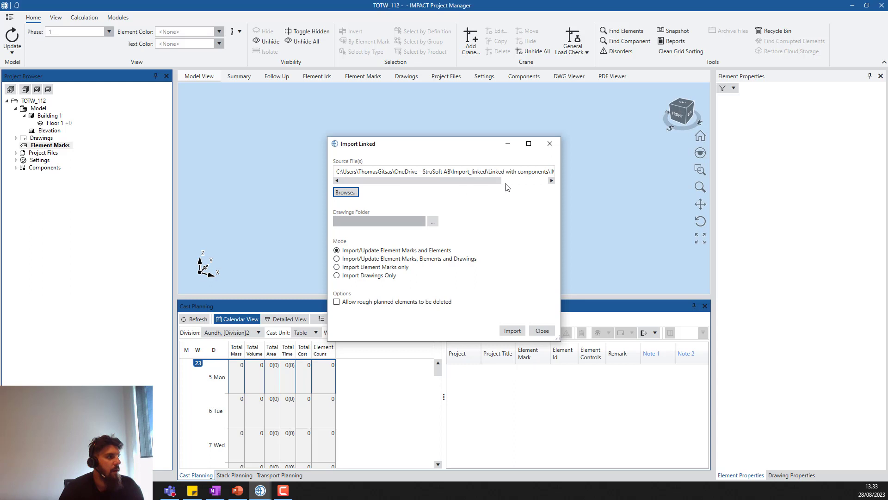
Step: Set the import's drawings folder to Drawings Import inside the Import_linked folder
click(433, 222)
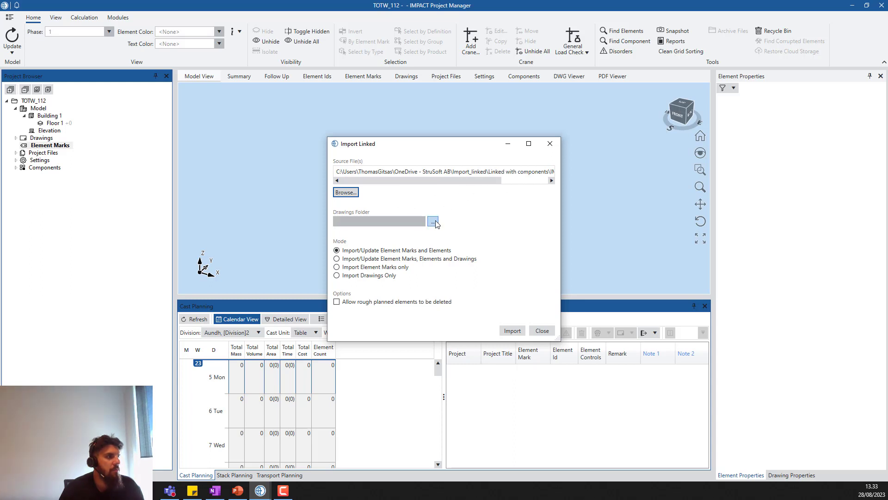
double_click(435, 229)
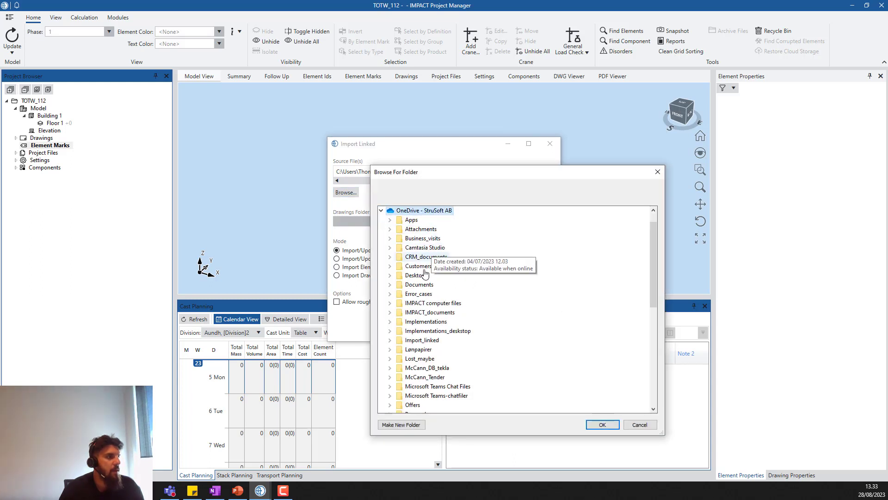
double_click(424, 341)
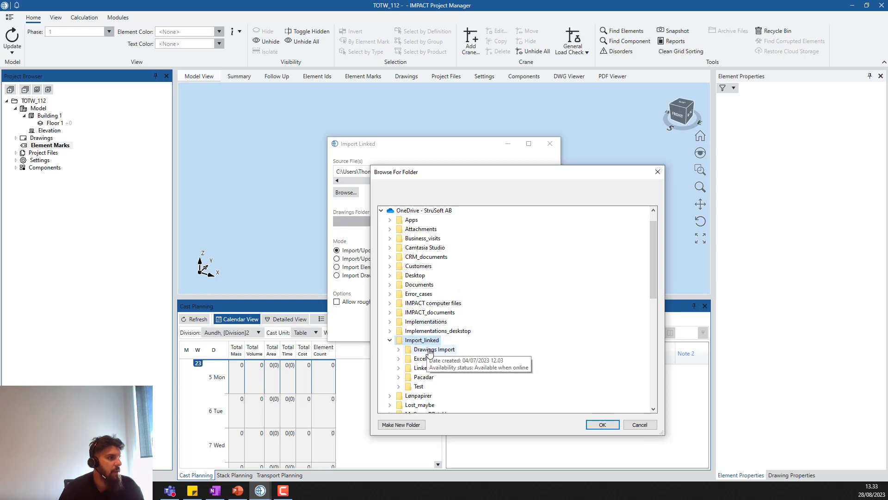
click(440, 350)
scroll(474, 355, down, 1)
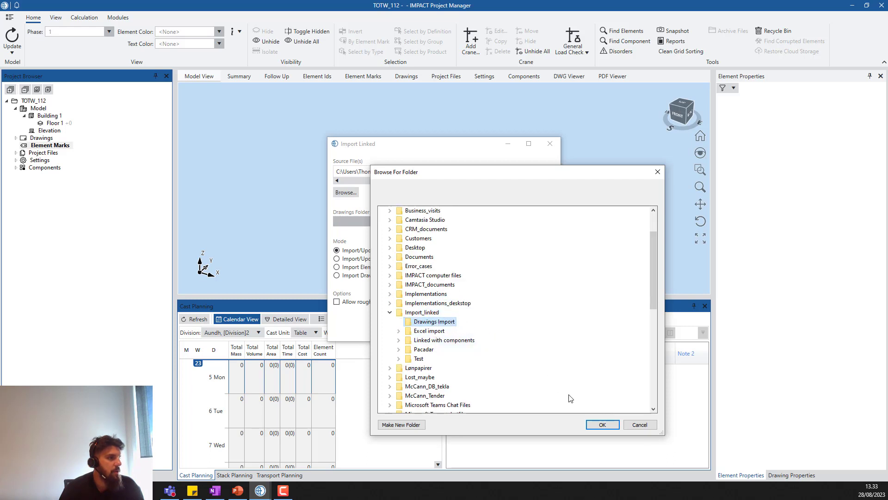
click(602, 424)
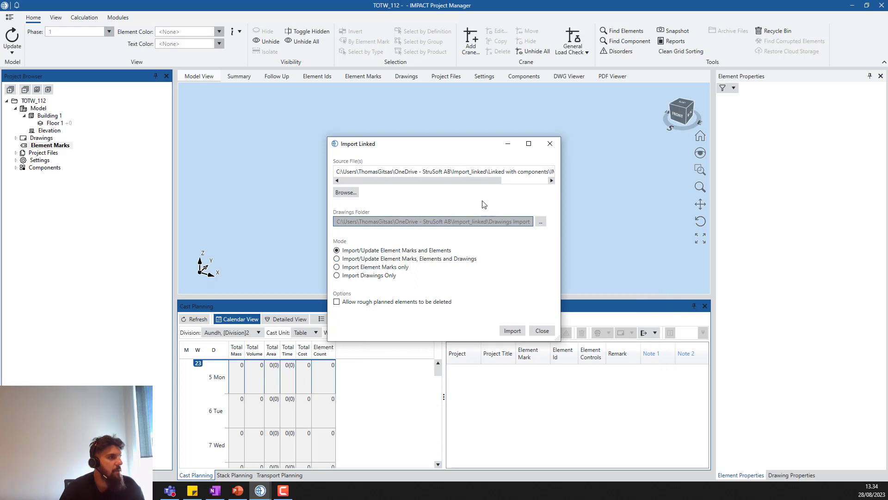
Step: Run the import in the Import/Update Element Marks, Elements and Drawings mode and decline to show the log
click(337, 259)
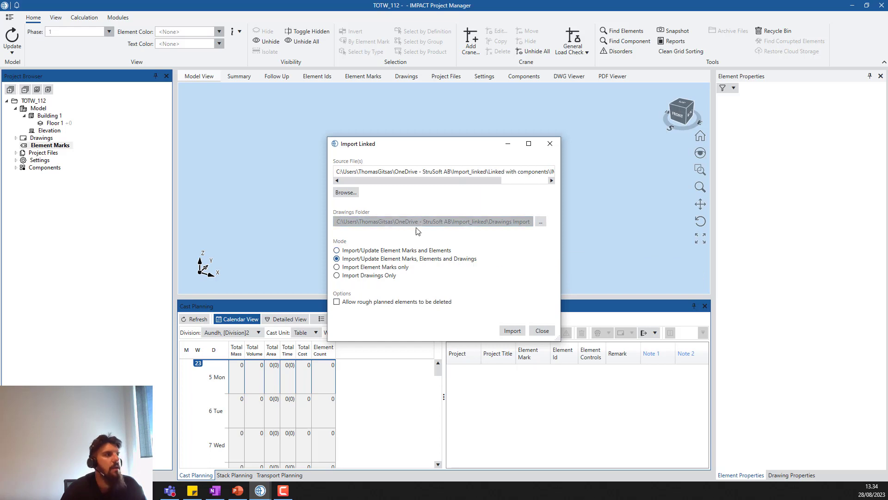
click(512, 332)
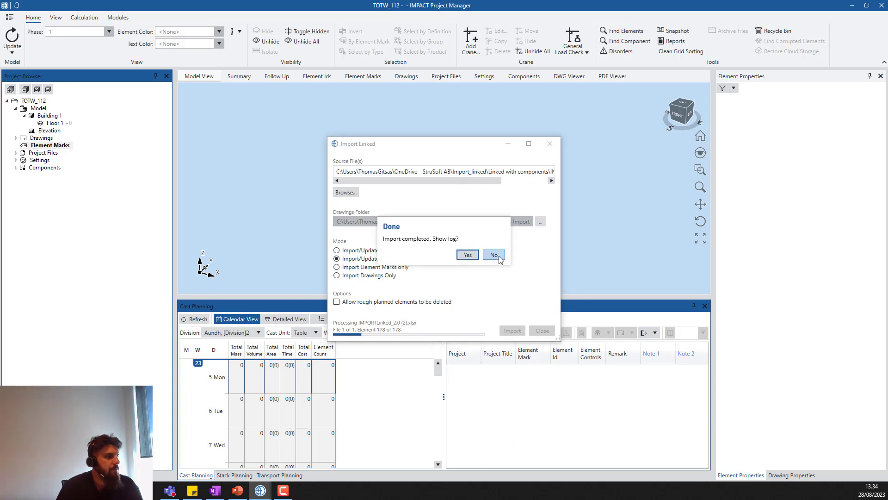
click(499, 257)
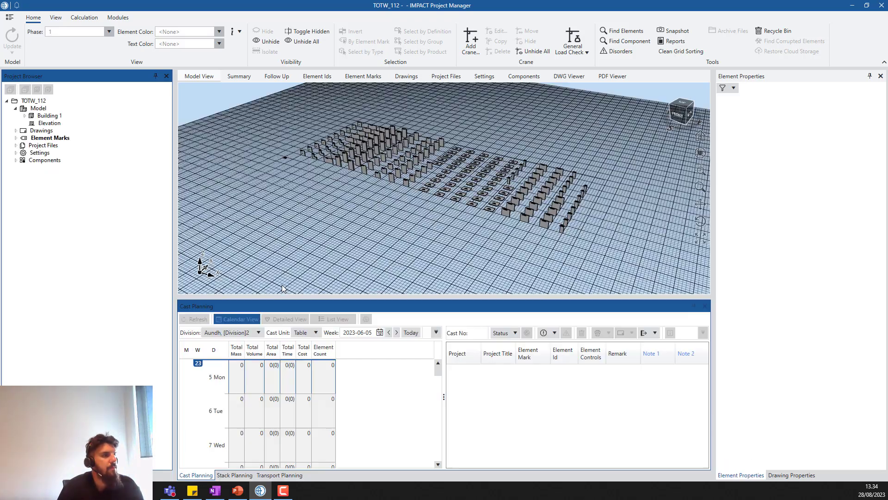
Step: Examine the imported elements in the 3D model, especially the circular recesses in the IP01 panels and the rectangular cutouts in IP02
scroll(375, 186, up, 5)
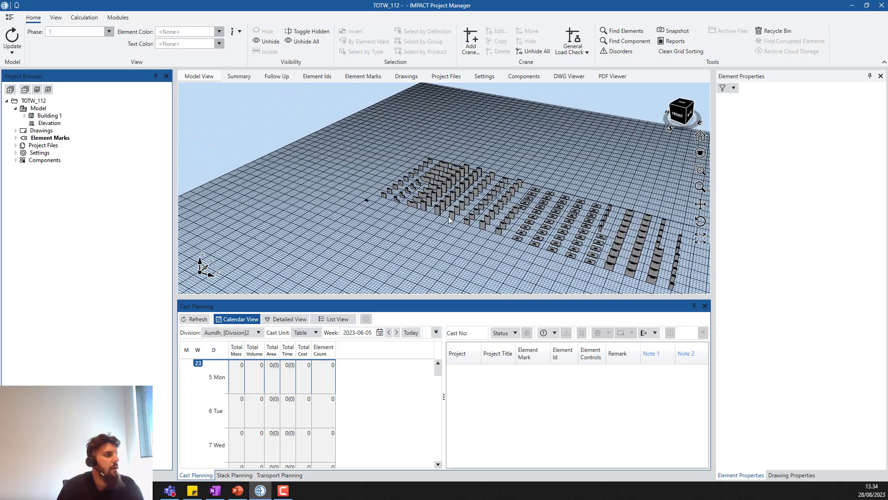
scroll(398, 195, up, 2)
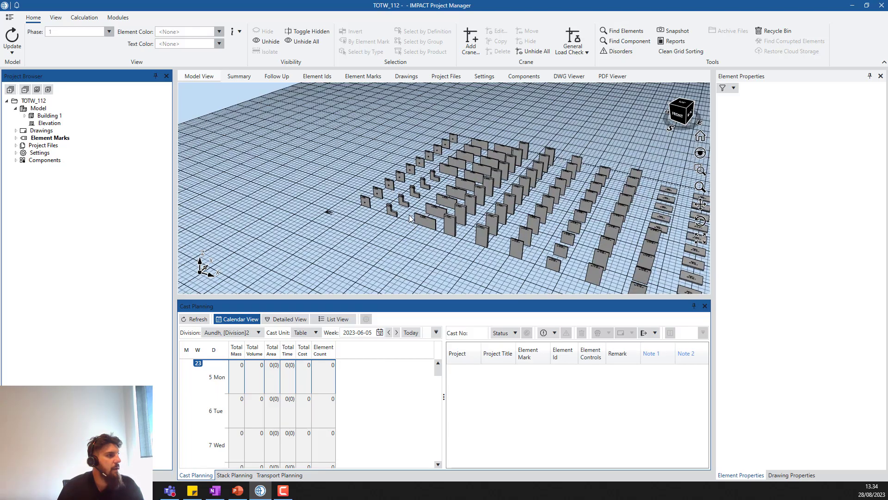
scroll(400, 175, up, 10)
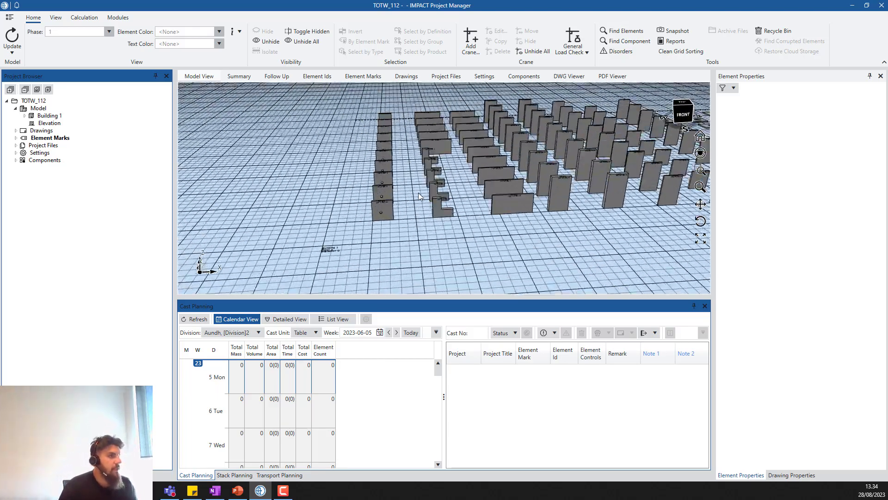
scroll(437, 212, down, 10)
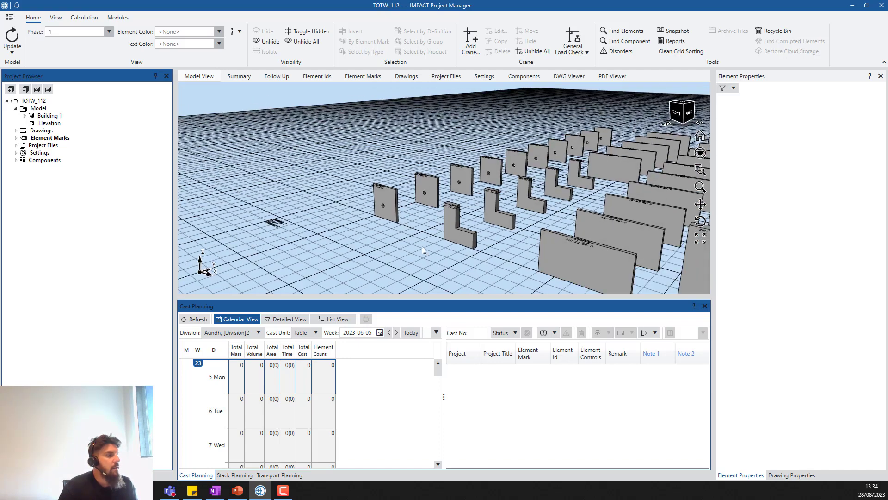
scroll(394, 208, up, 5)
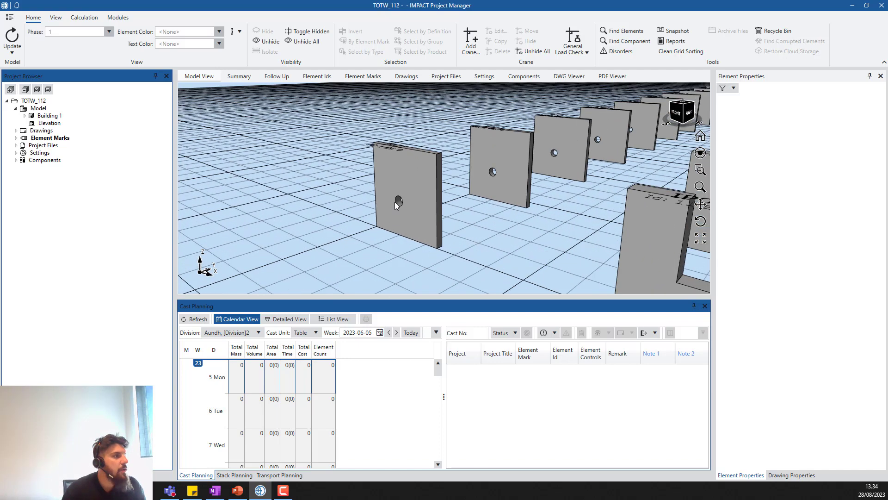
scroll(390, 202, up, 2)
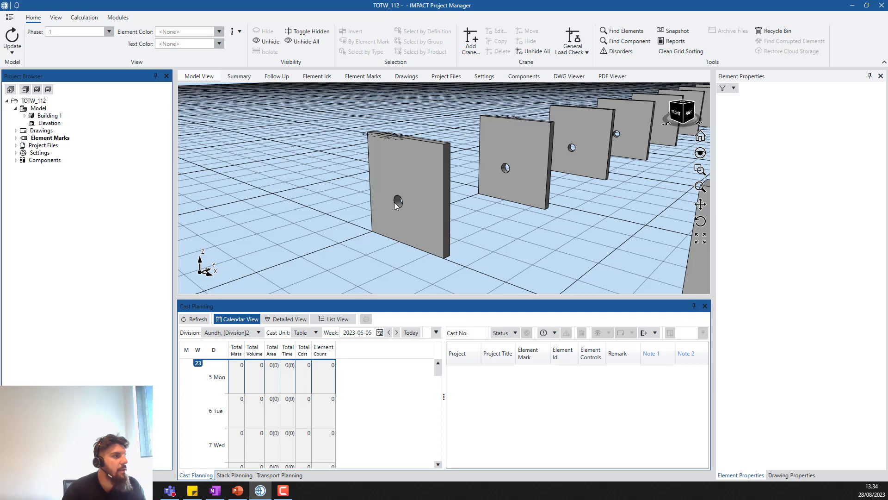
scroll(524, 218, down, 4)
scroll(472, 213, up, 2)
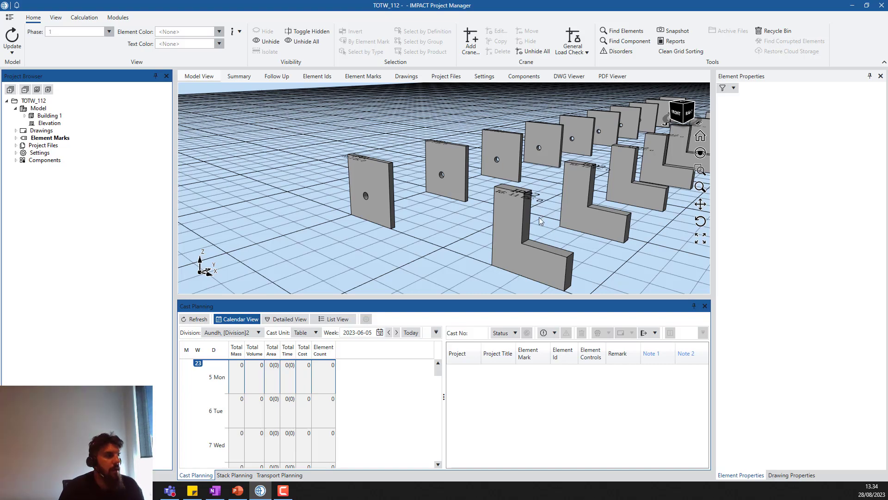
scroll(542, 207, down, 5)
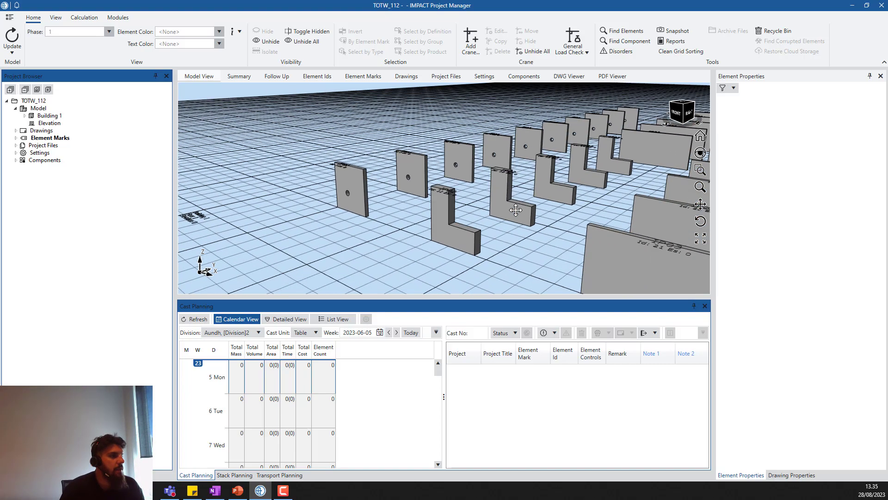
Step: Examine the overall layout of the imported wall panels and the FS01 slabs in the 3D model
scroll(550, 211, down, 5)
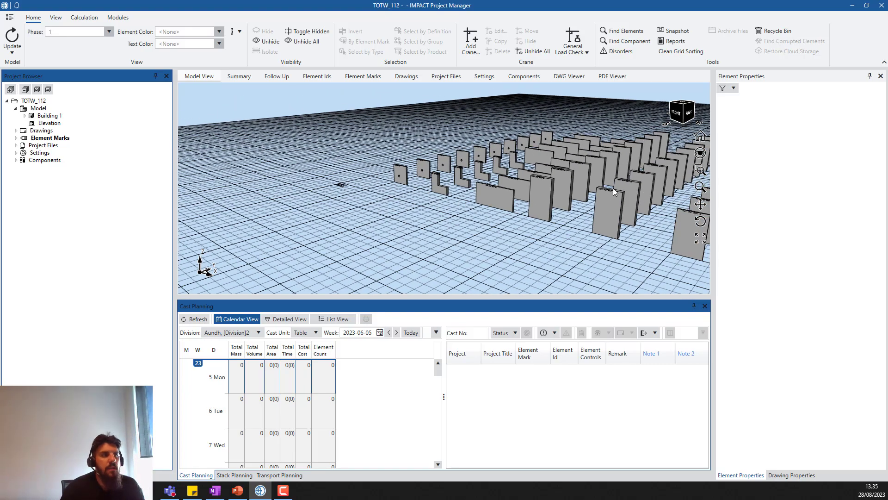
drag(595, 172, 430, 186)
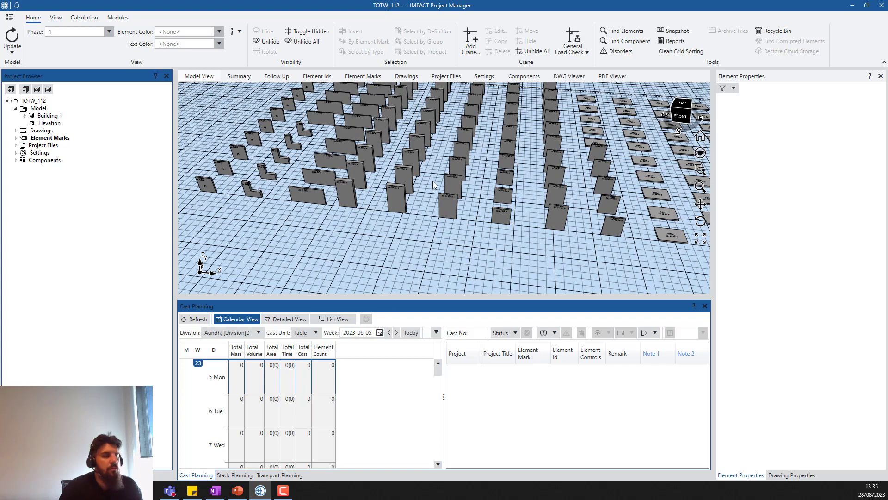
drag(495, 184, 473, 193)
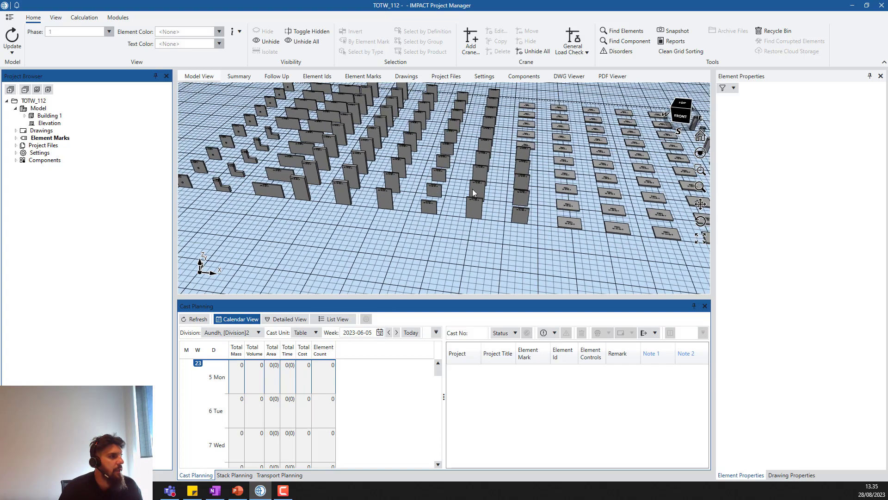
scroll(473, 193, up, 6)
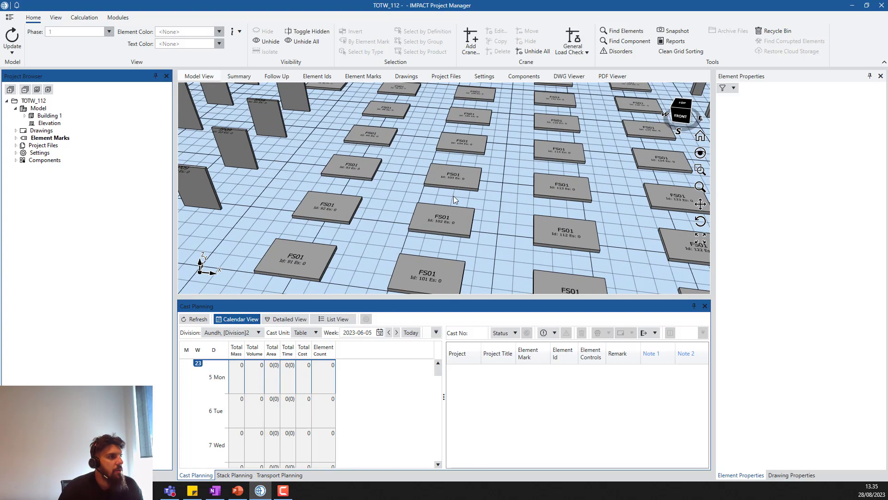
scroll(450, 193, down, 3)
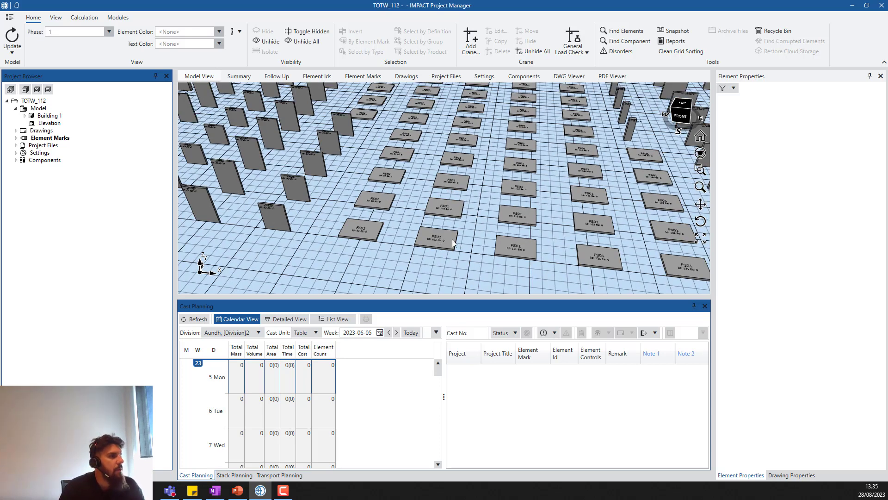
drag(470, 245, 488, 144)
drag(491, 230, 442, 238)
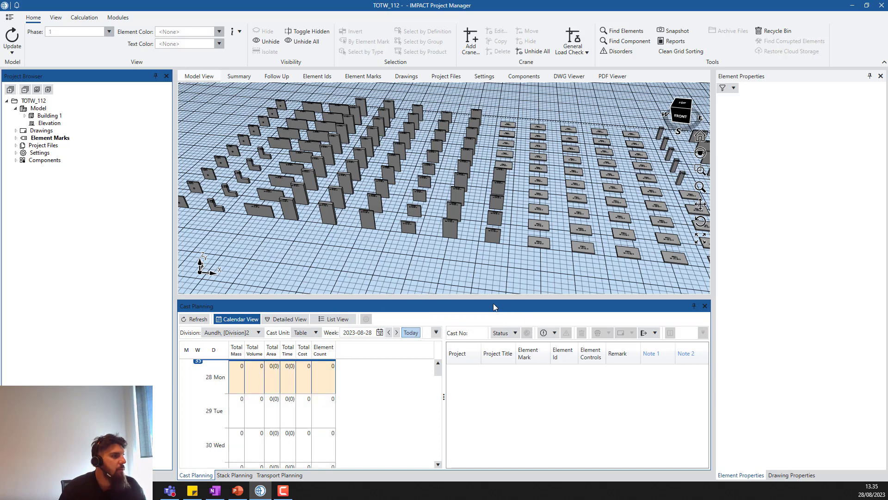
Step: Set the cast planning division to FA Factory, Walls
click(254, 332)
scroll(255, 352, down, 4)
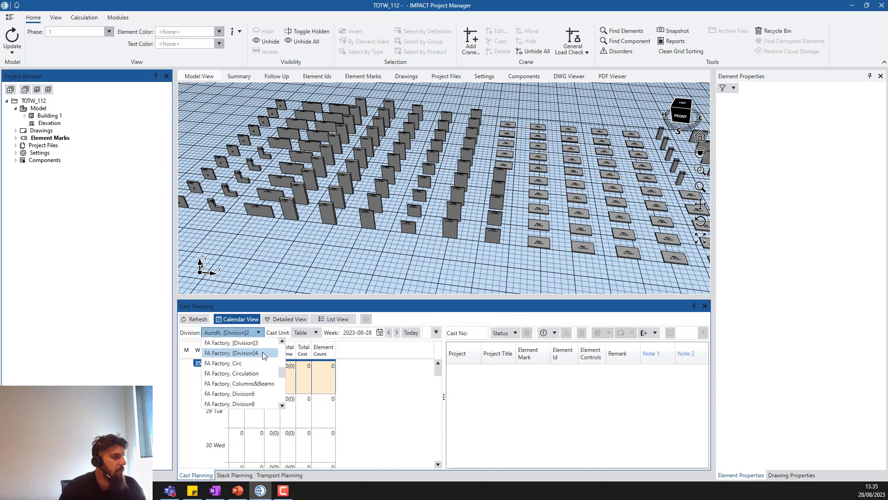
scroll(261, 359, down, 3)
scroll(265, 362, down, 3)
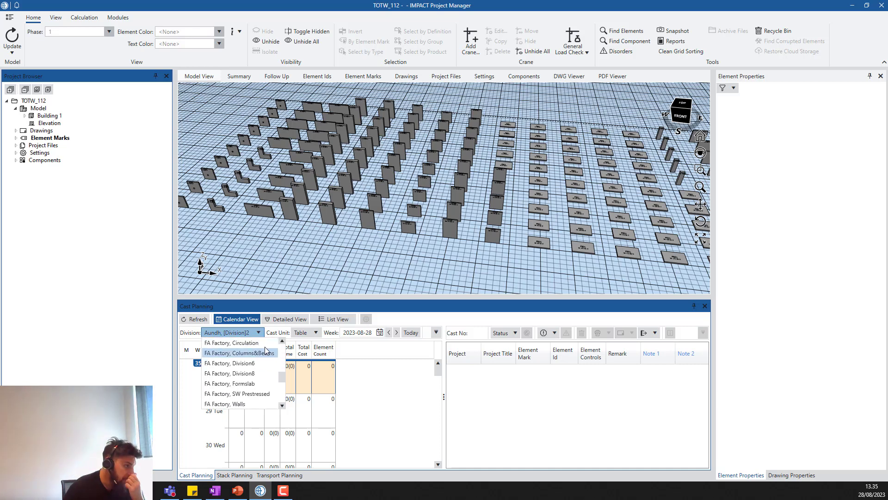
click(264, 384)
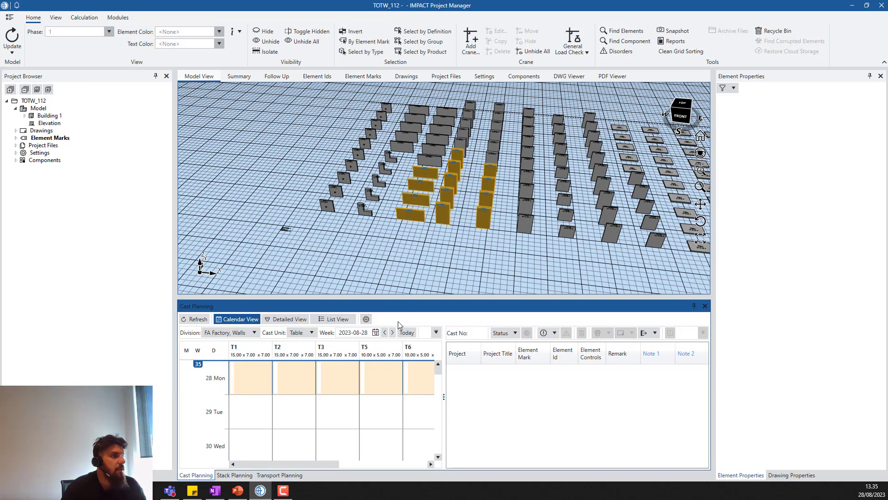
Step: Auto-cast the selected IP03 and IP04 elements on tables T1, T2 and T3 for 2023-08-29, continuing despite their planned delivery dates
drag(254, 414, 343, 419)
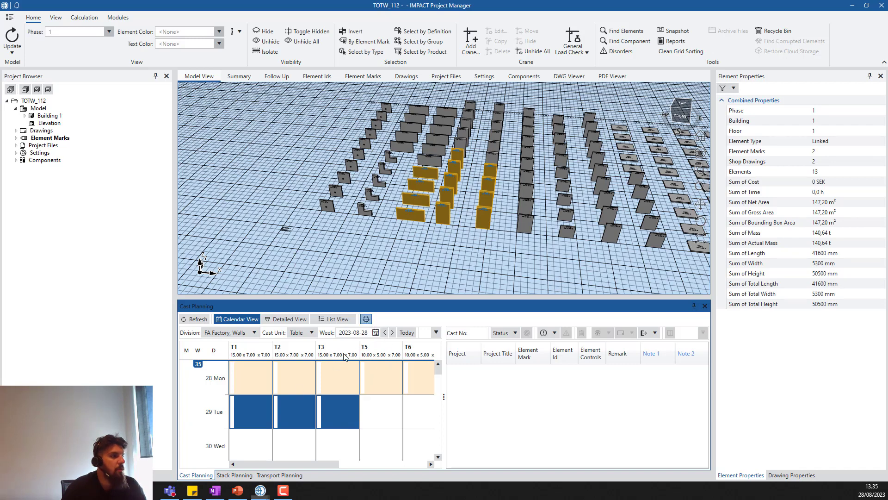
right_click(300, 410)
click(365, 283)
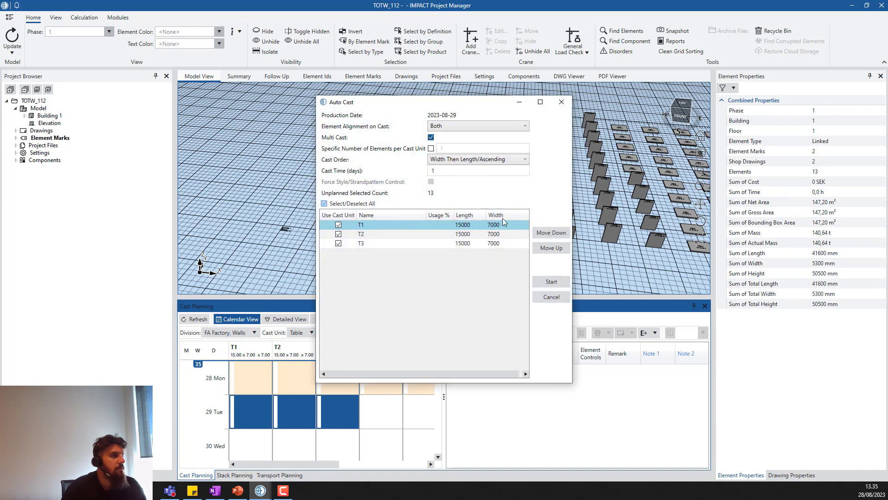
click(551, 281)
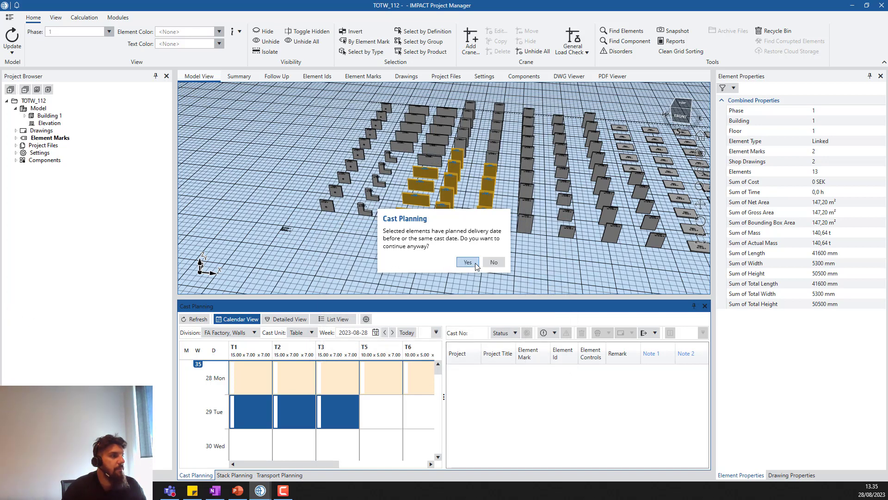
click(466, 263)
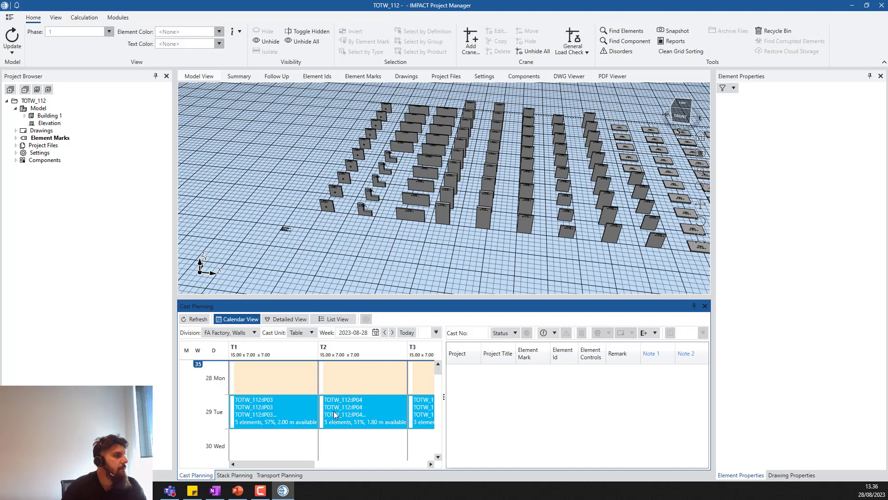
Step: Color the model elements by Status
click(225, 32)
scroll(190, 92, up, 3)
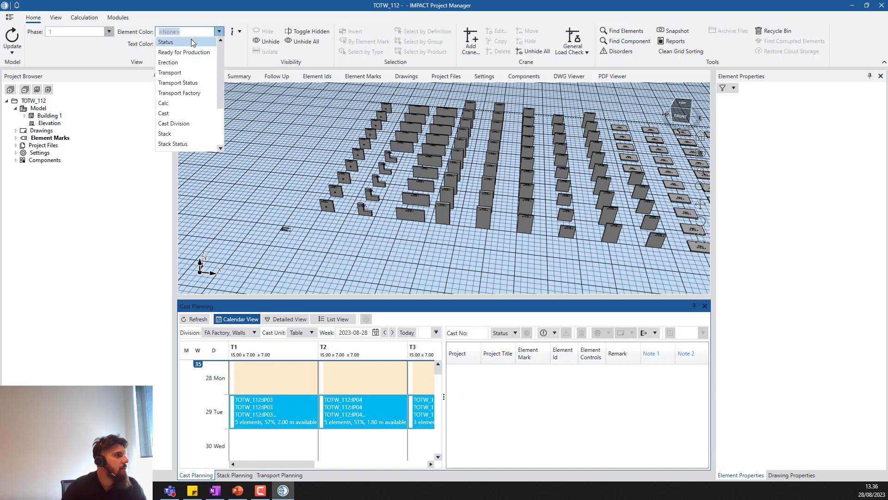
click(189, 43)
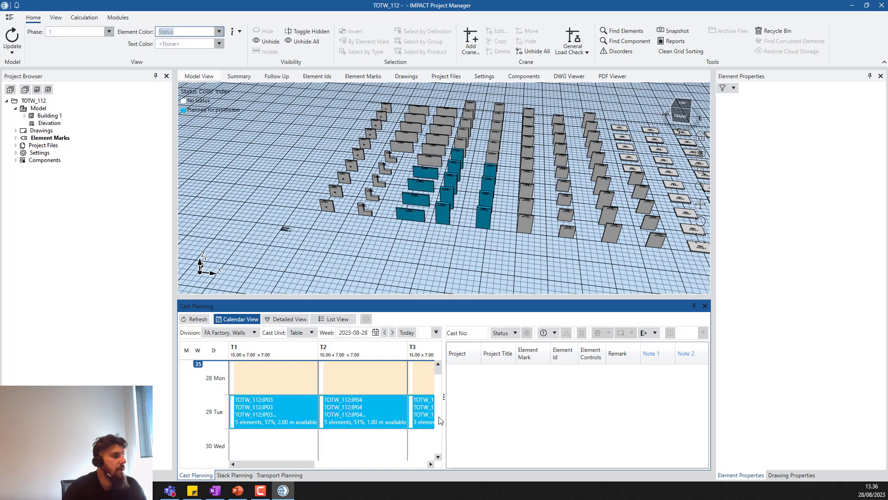
Step: Widen the cast planning calendar so table T3 shows fully, and slightly enlarge the model view above it
drag(443, 399, 578, 400)
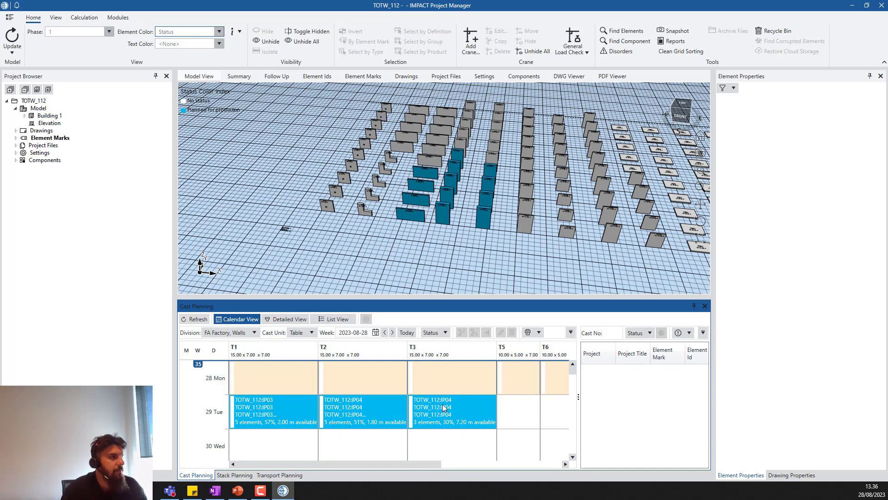
drag(458, 297, 456, 304)
scroll(462, 261, down, 2)
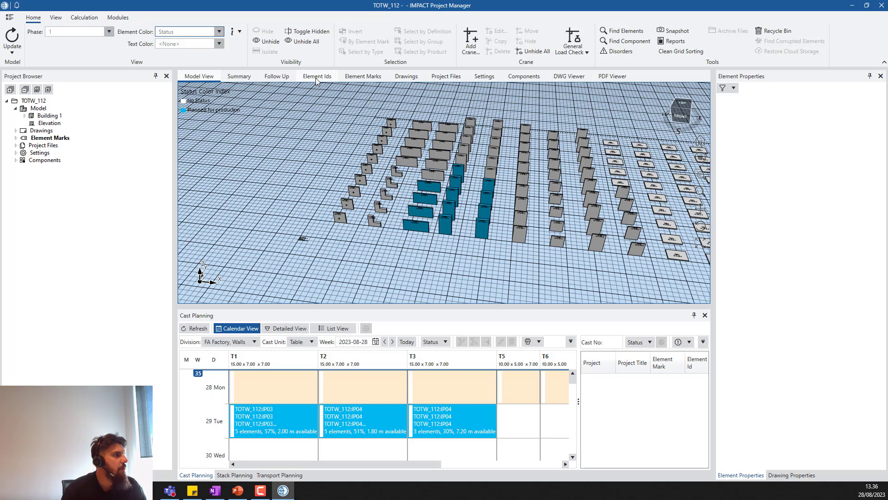
Step: Create a personal Follow Up filter named "production" for project TOTW_112
click(278, 79)
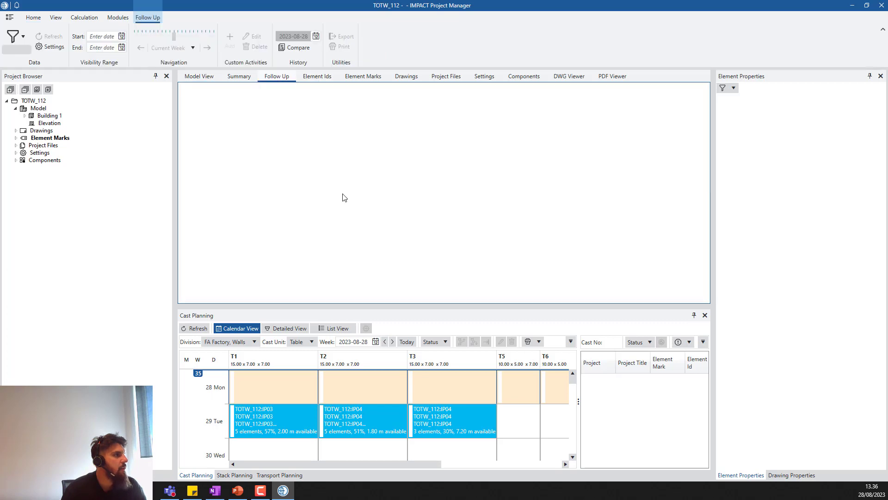
click(21, 39)
click(18, 50)
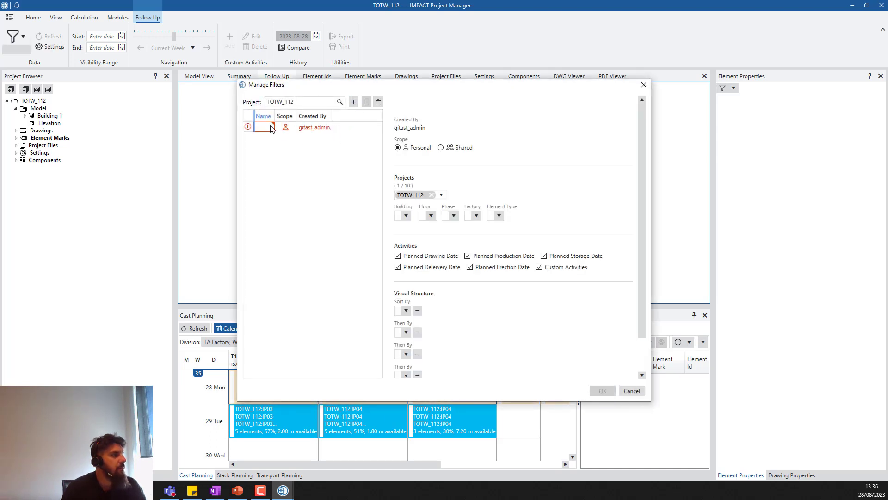
click(269, 126)
text(p)
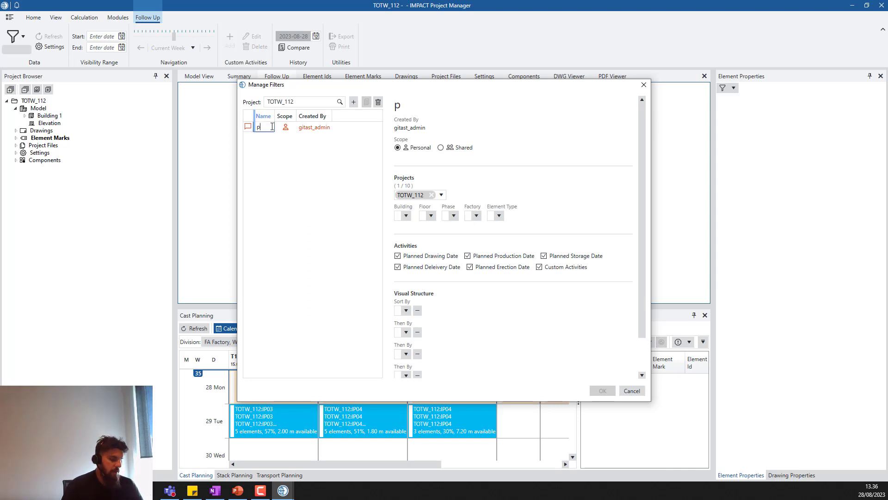
text(roduciton)
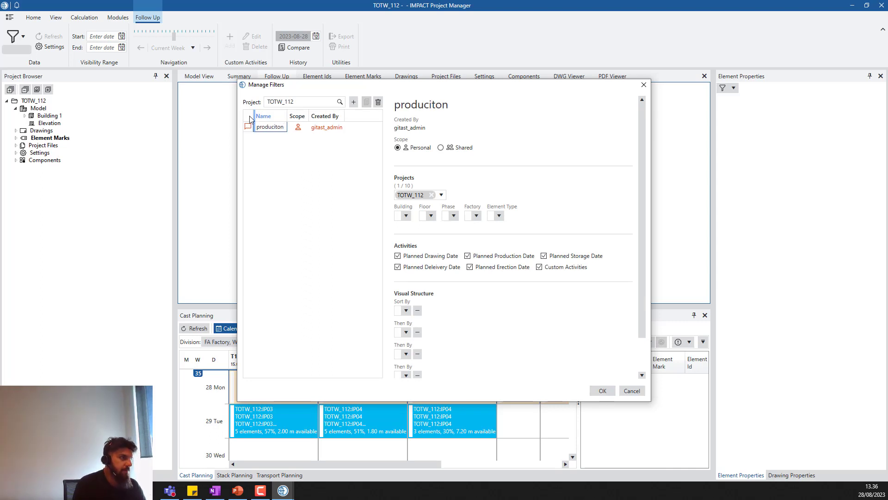
key(BackSpace)
key(BackSpace)
key(BackSpace)
key(BackSpace)
text(tion)
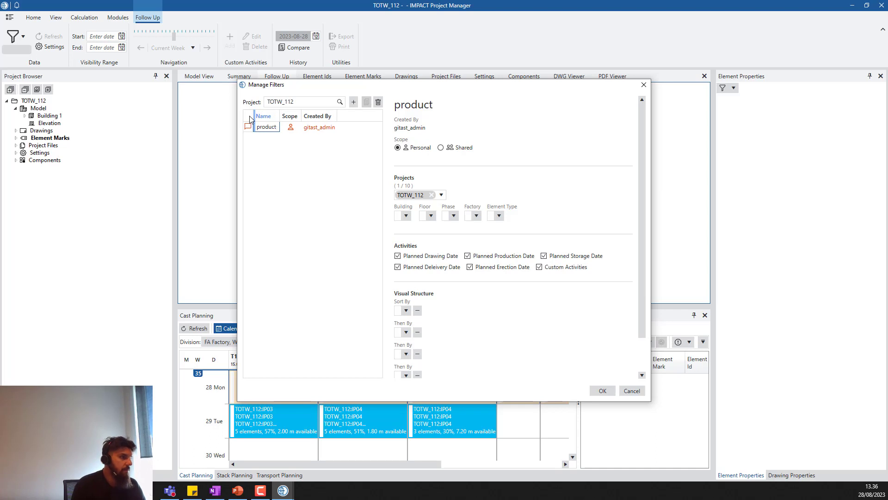
click(339, 129)
Step: Set the production filter's Building, Floor, Phase and Factory criteria to All
click(406, 215)
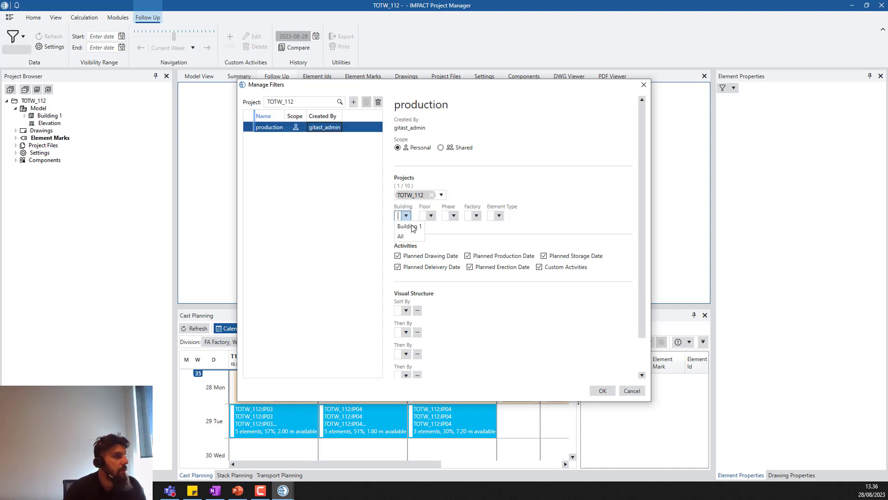
click(432, 216)
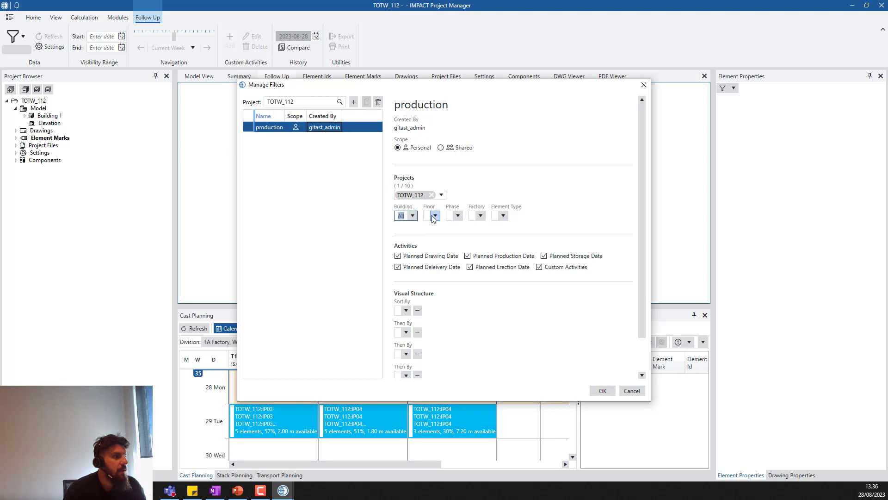
click(432, 215)
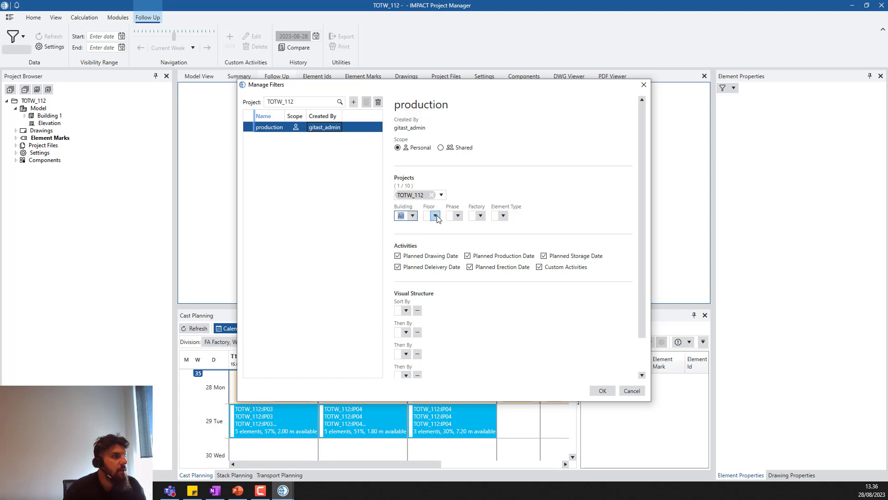
click(464, 215)
click(464, 216)
click(493, 216)
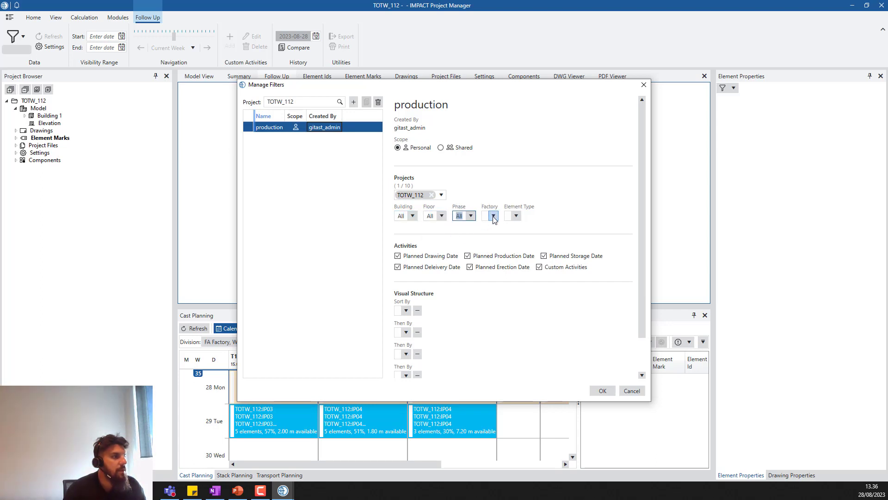
click(493, 217)
scroll(498, 244, down, 3)
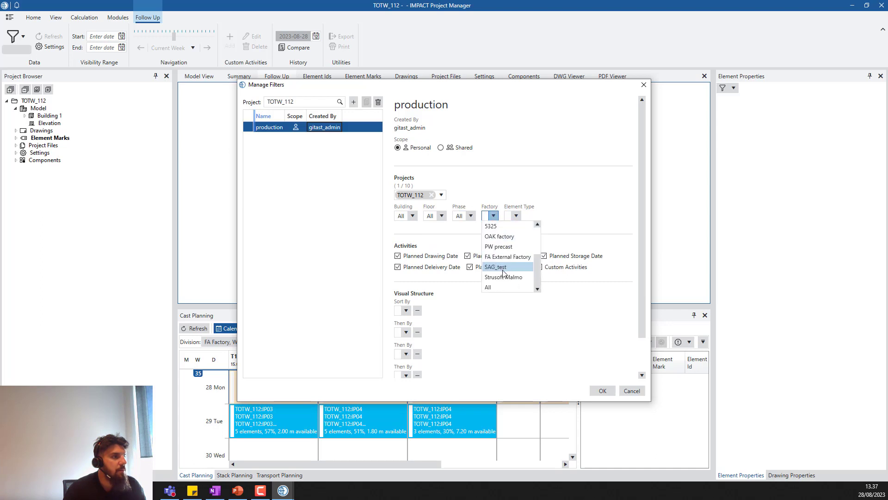
click(495, 285)
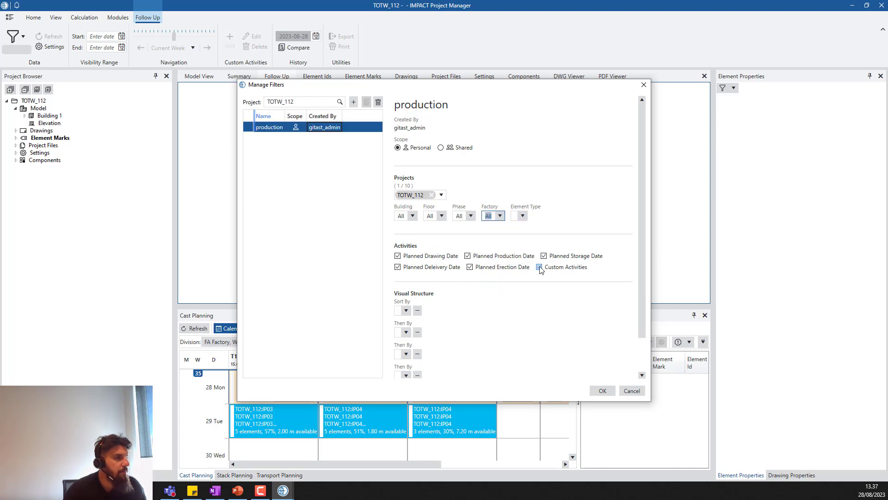
Step: Limit the production filter's activities to Planned Production Date only
click(540, 267)
click(545, 256)
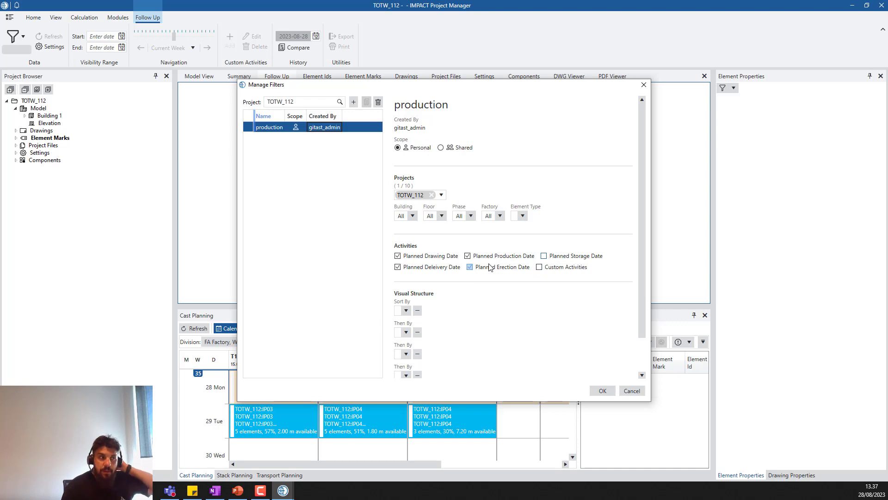
click(398, 267)
click(398, 256)
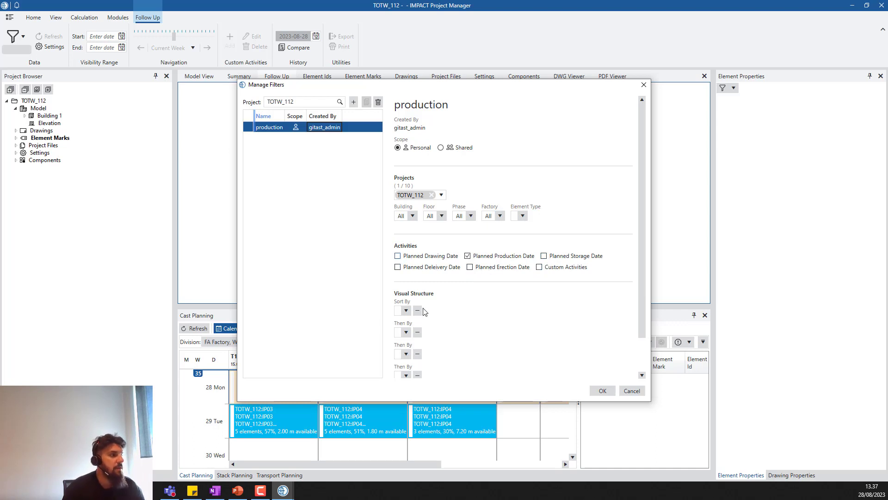
Step: Sort the production filter's visual structure by Building and then by Floor, and apply the filter
click(407, 312)
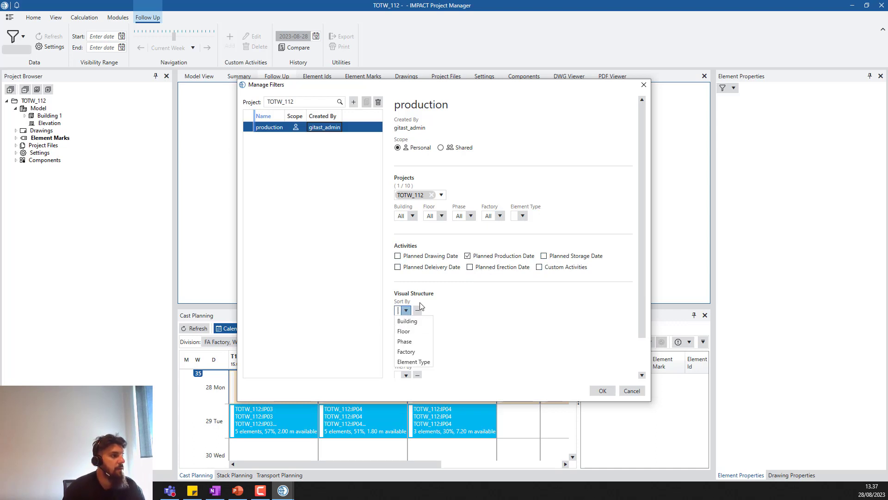
click(420, 326)
click(406, 332)
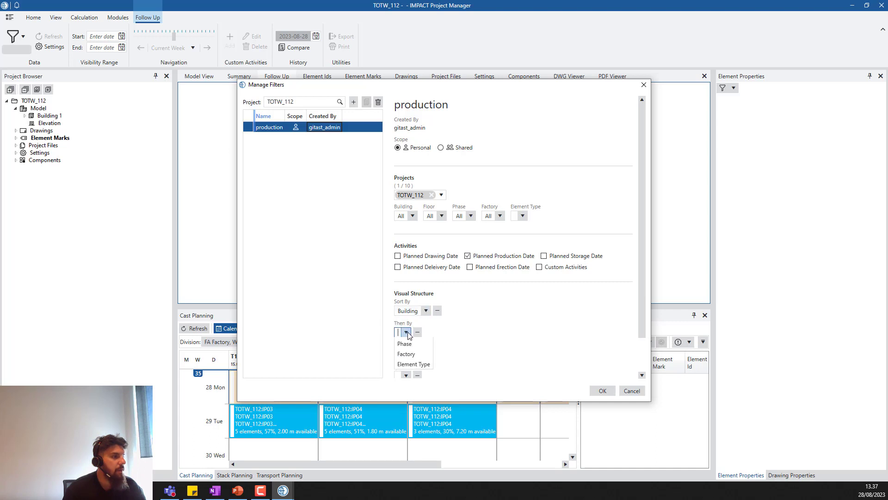
click(413, 345)
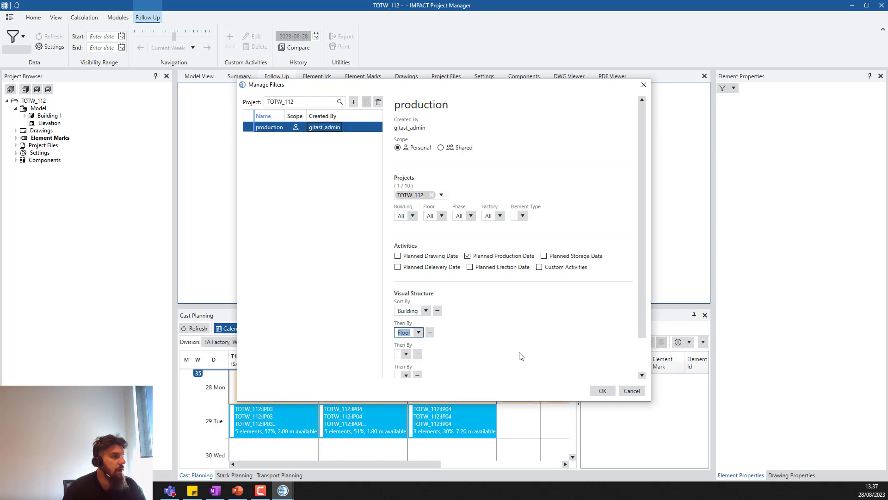
click(602, 391)
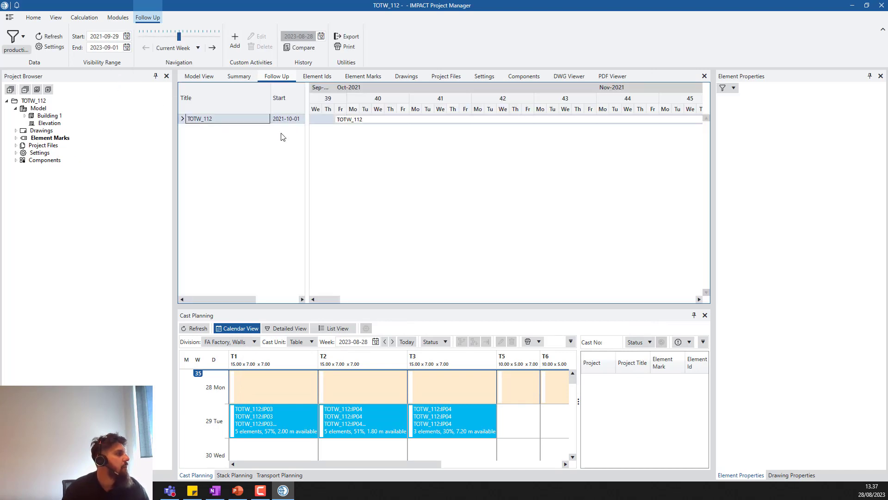
Step: Expand the follow-up schedule to Floor 1's Planned Production Date, inspect its August 2023 timeline, and return to the model view
drag(320, 296, 340, 109)
click(184, 119)
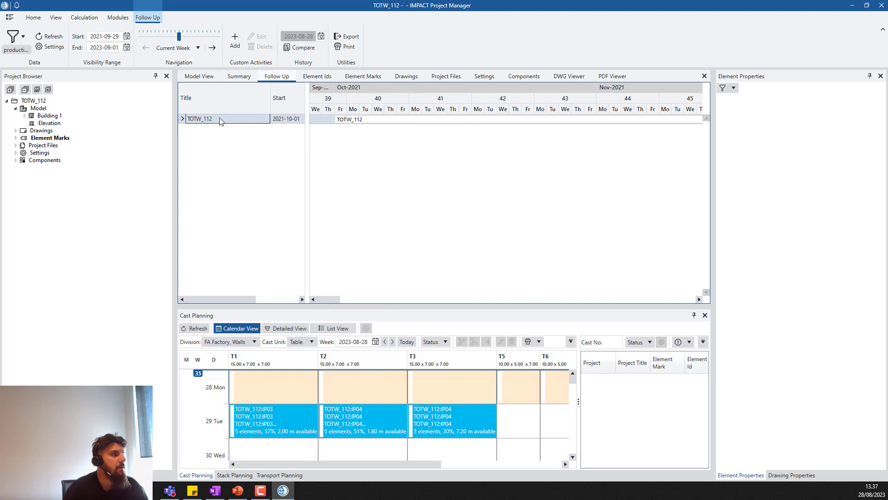
click(190, 129)
click(196, 138)
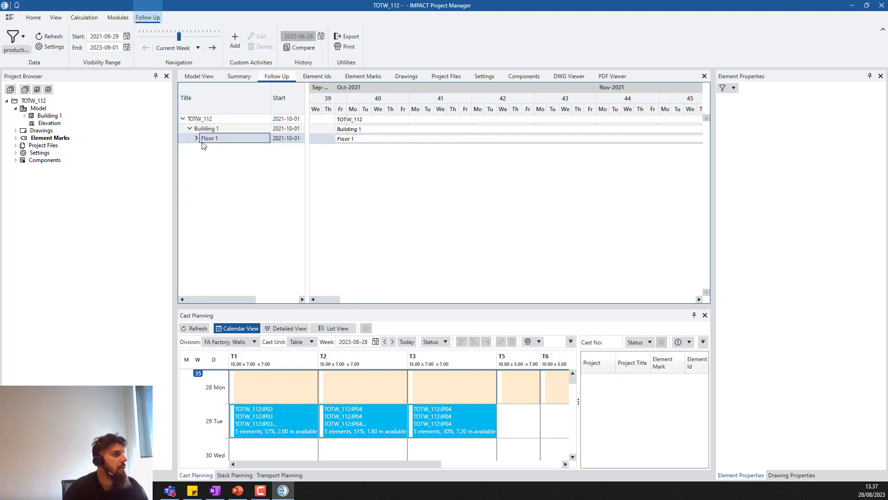
click(299, 142)
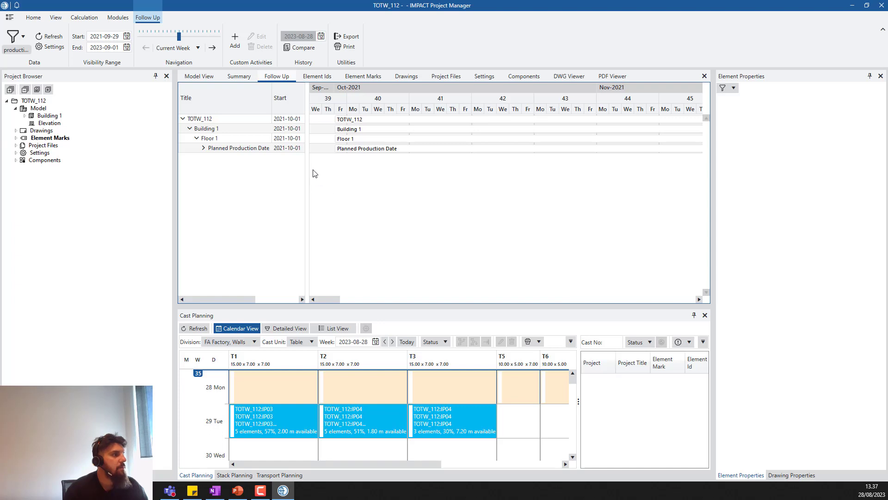
drag(337, 299, 694, 306)
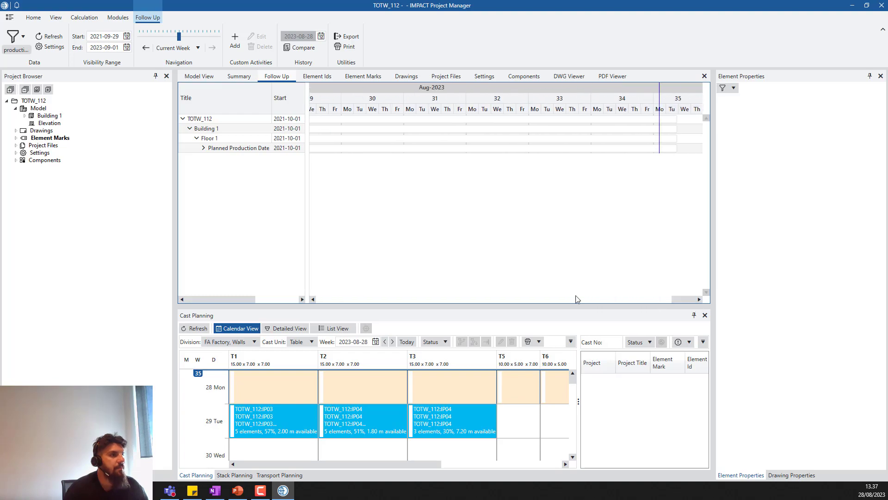
click(199, 76)
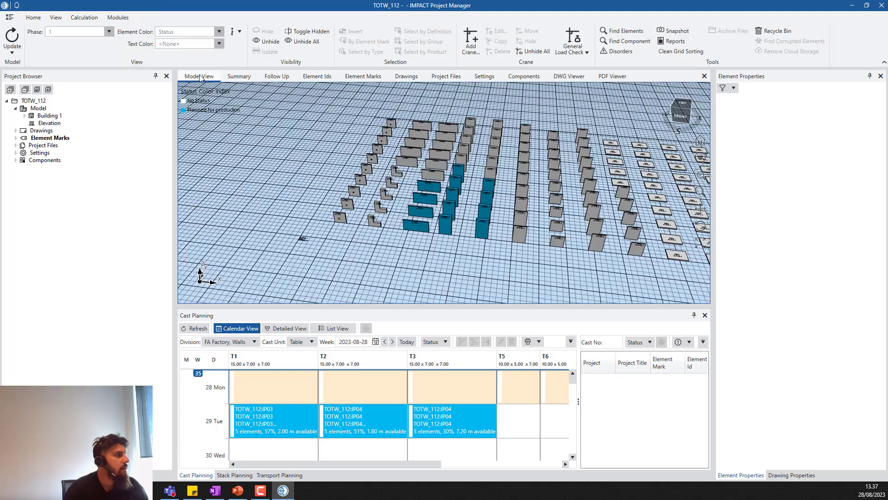